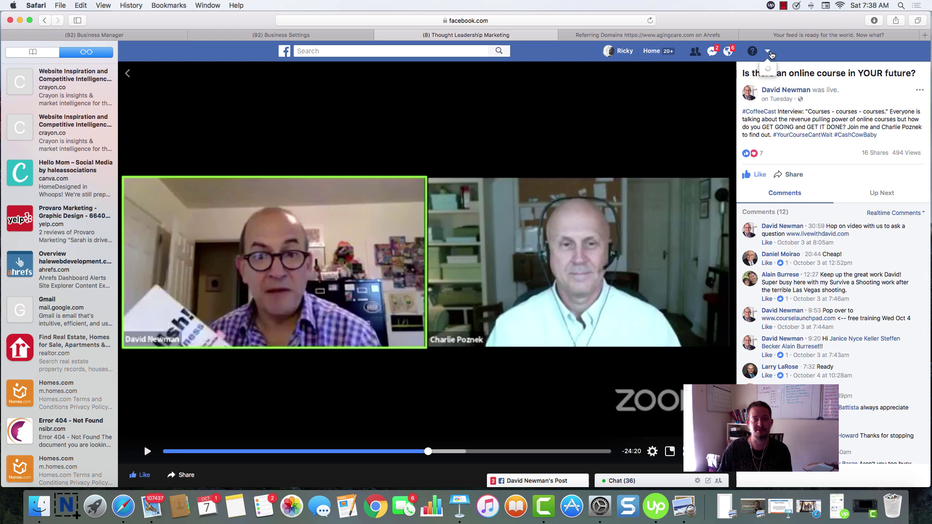
Step: Open the Facebook top-bar account menu listing your pages and business managers
left_click(768, 52)
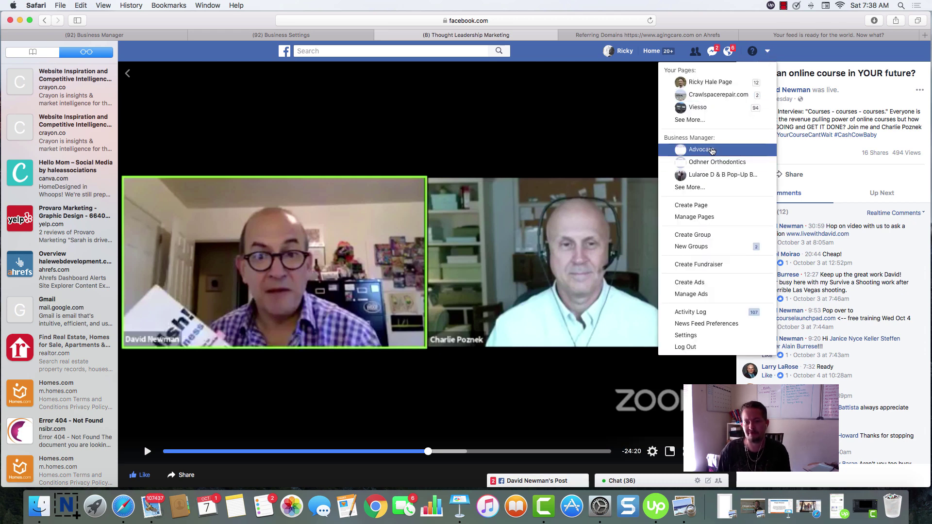
Step: Choose Hale Associations from the full list of business managers
left_click(695, 187)
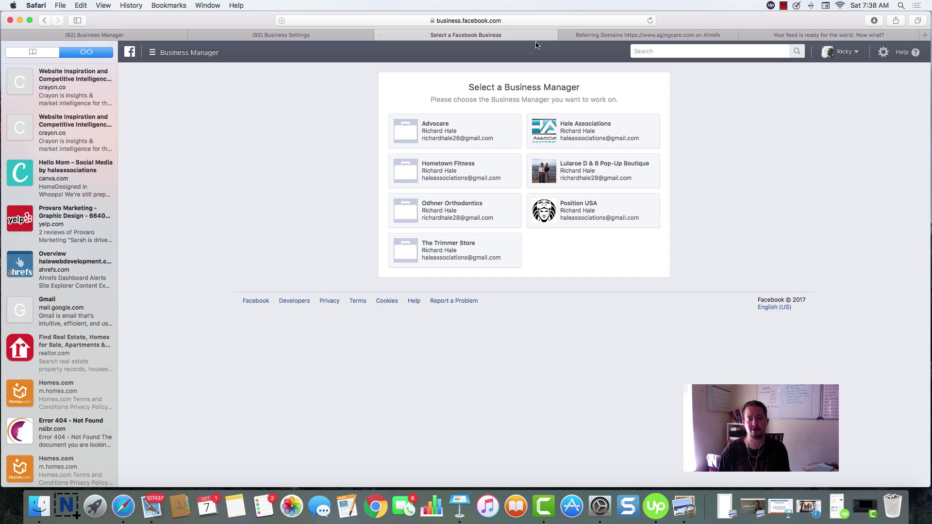
left_click(614, 138)
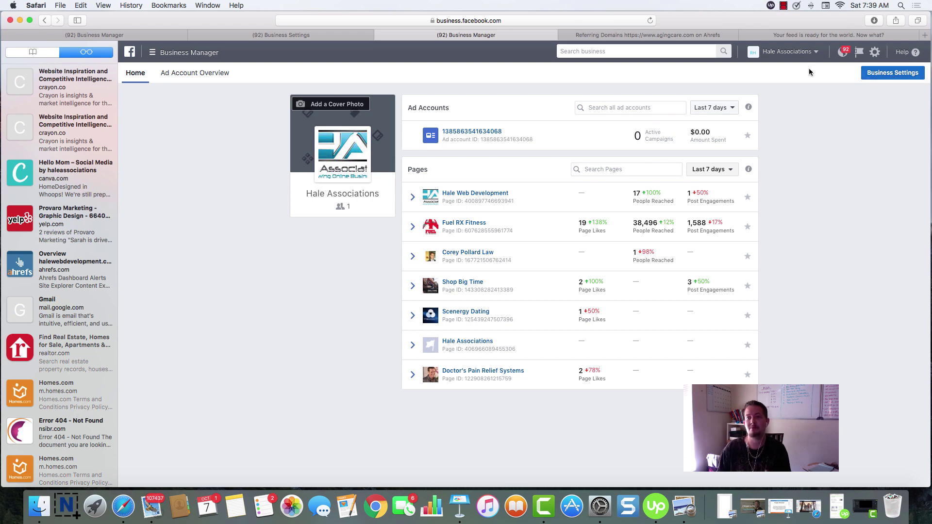
Step: Open Business Settings from the Hale Associations Business Manager home
left_click(877, 75)
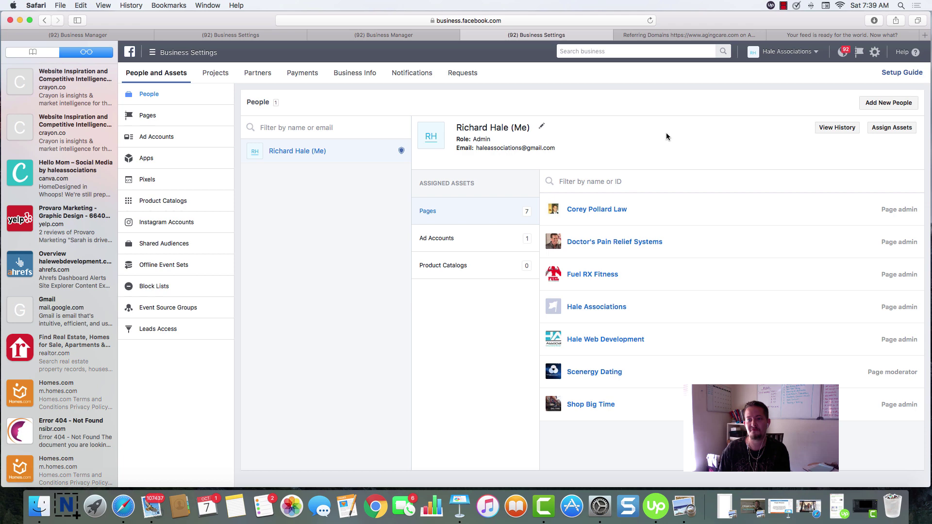
Step: Start adding a new person and enter their email address in the Add New People dialog
left_click(877, 106)
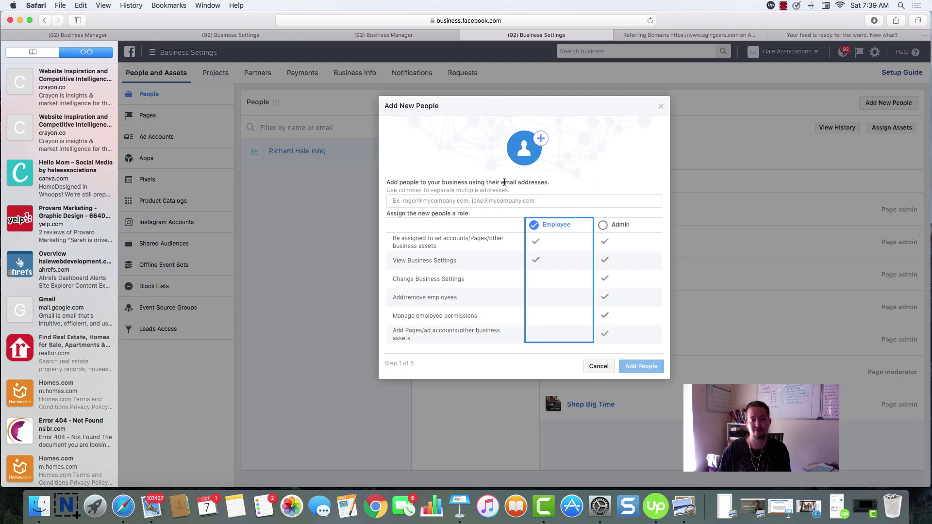
left_click(432, 199)
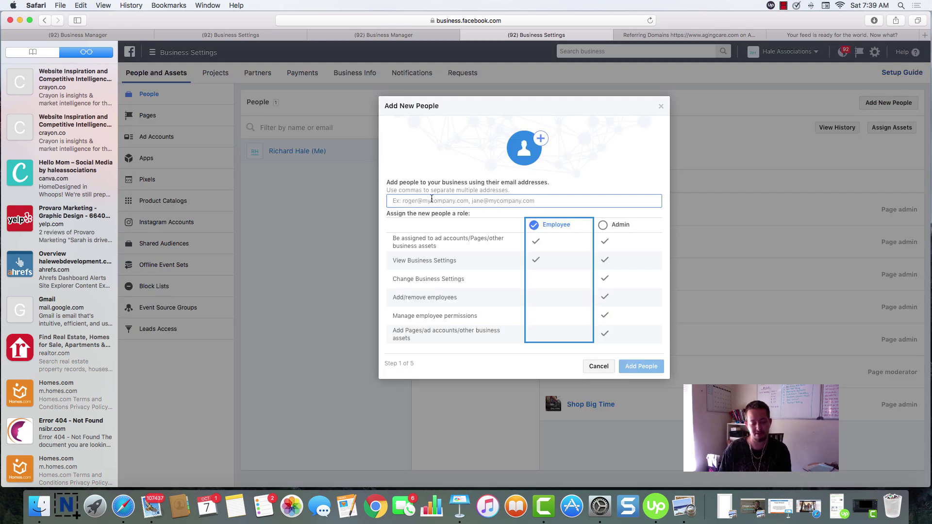
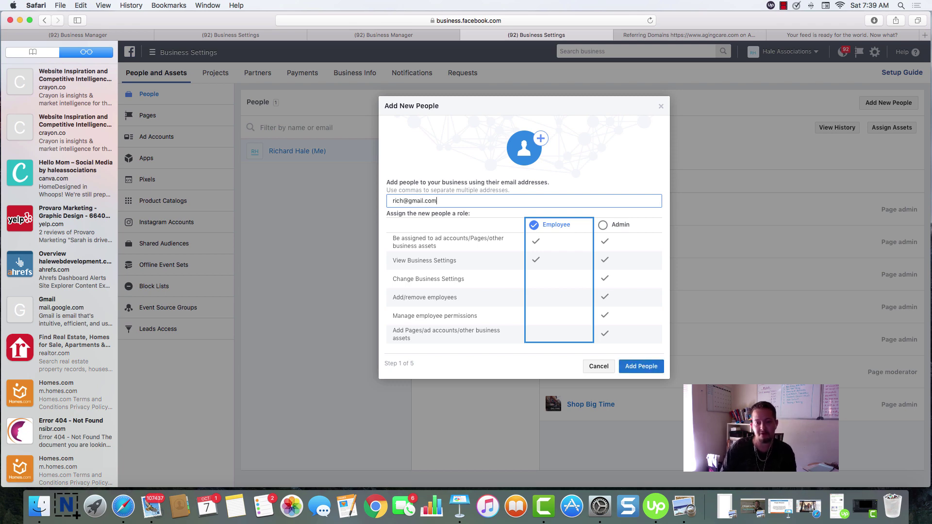
left_click(607, 168)
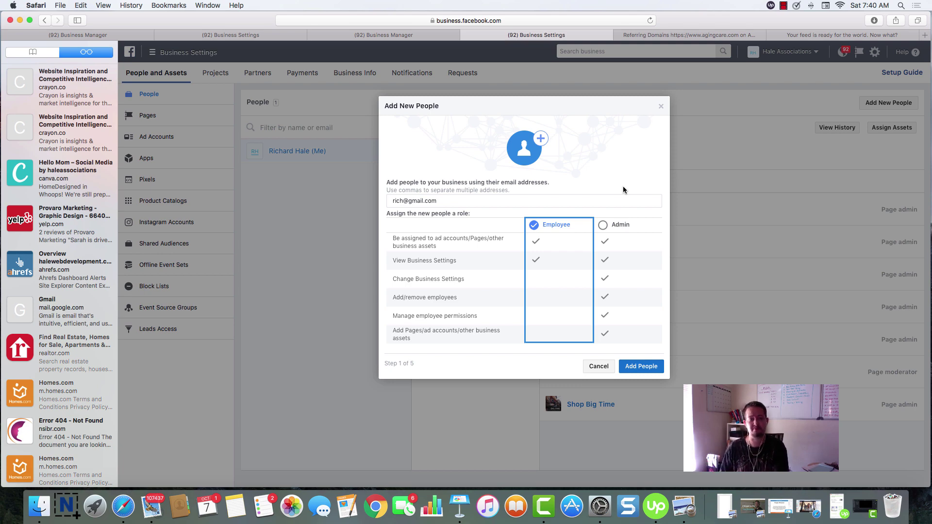
Step: Compare the Admin and Employee roles, settle on Admin, and close the dialog
left_click(612, 250)
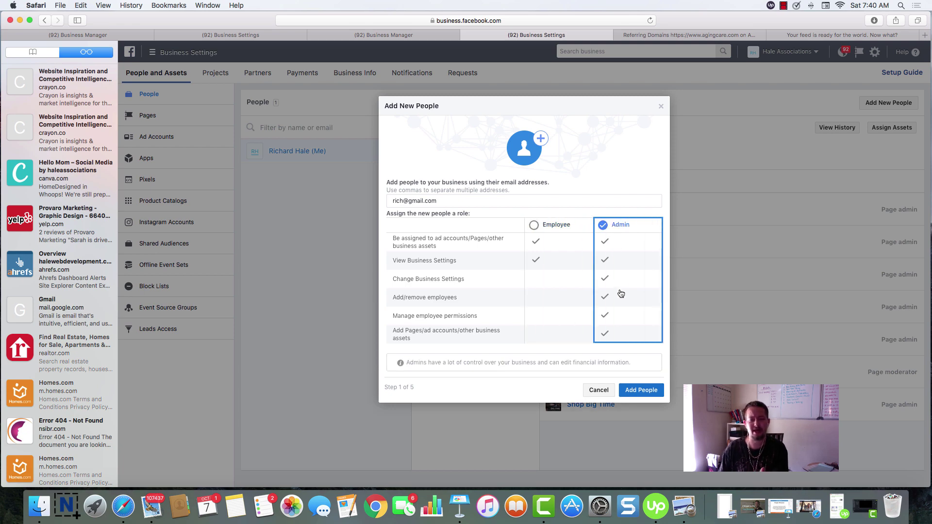
left_click(567, 261)
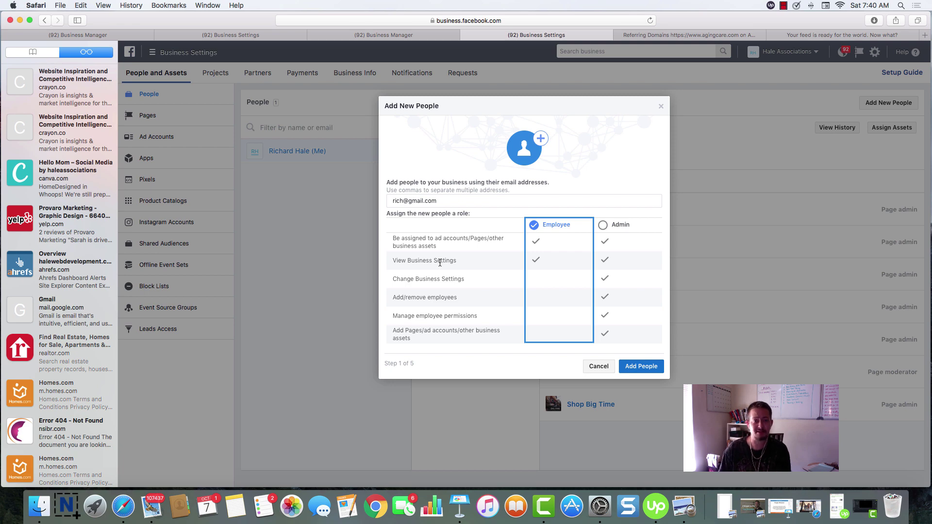
left_click(618, 257)
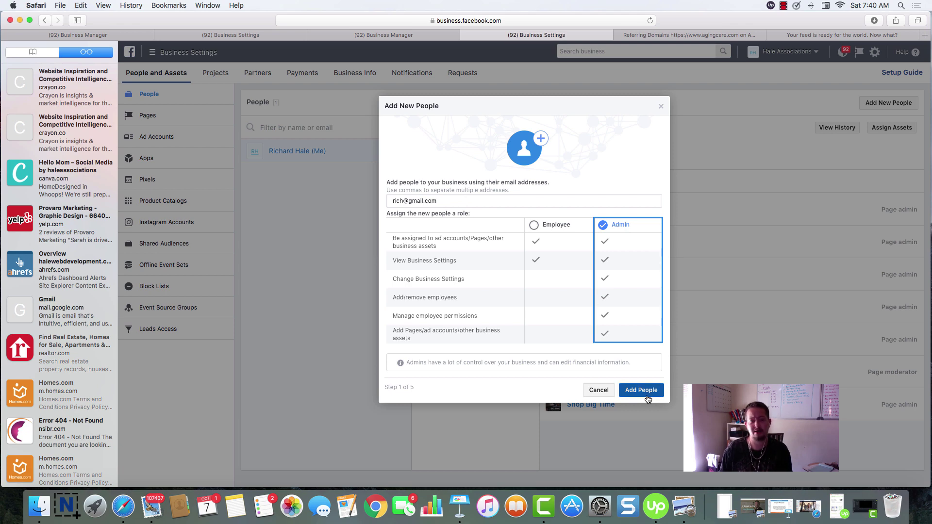
left_click(661, 106)
Step: Review the Pages and Ad Accounts sections, then return to the People list
left_click(161, 123)
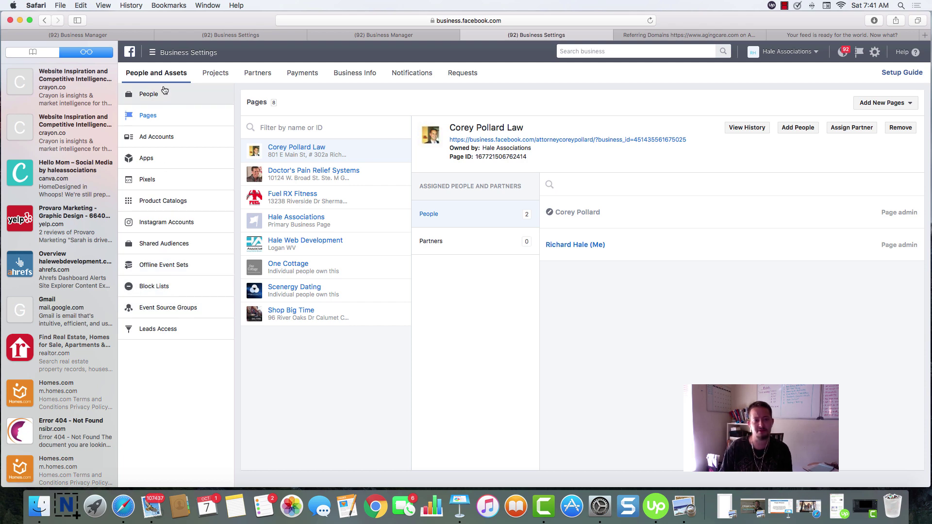
left_click(203, 137)
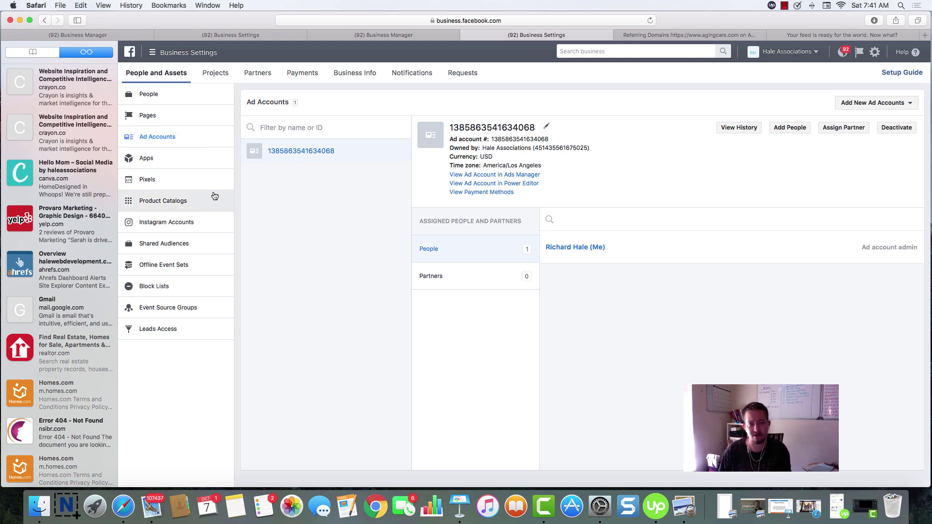
left_click(198, 93)
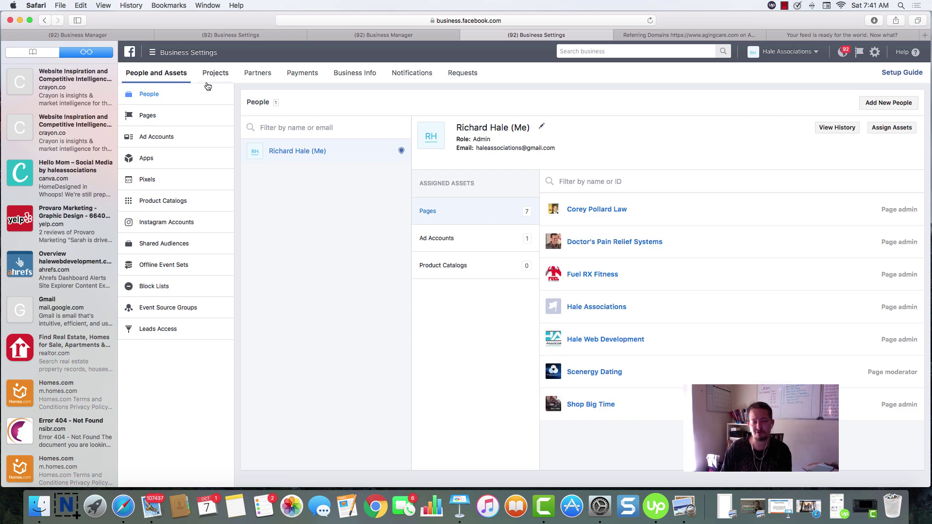